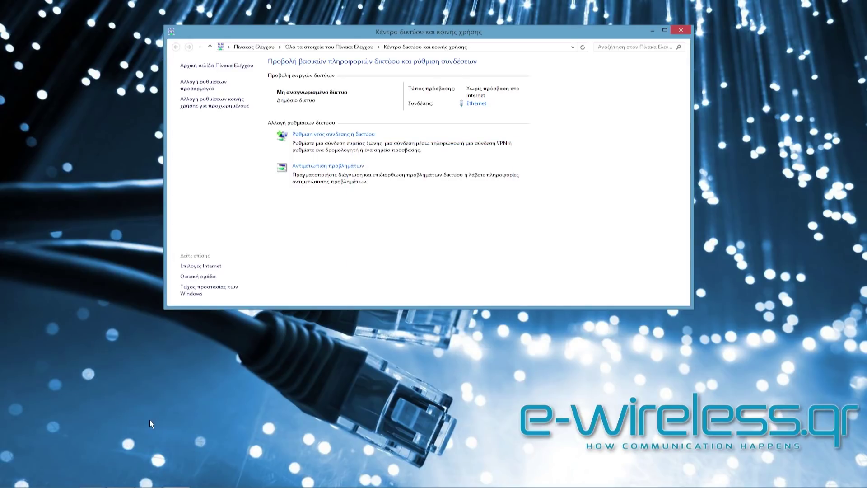
# - Load 192.168.1.20 in Chrome, bypass the certificate warning, and start entering the login credentials
pyautogui.click(64, 478)
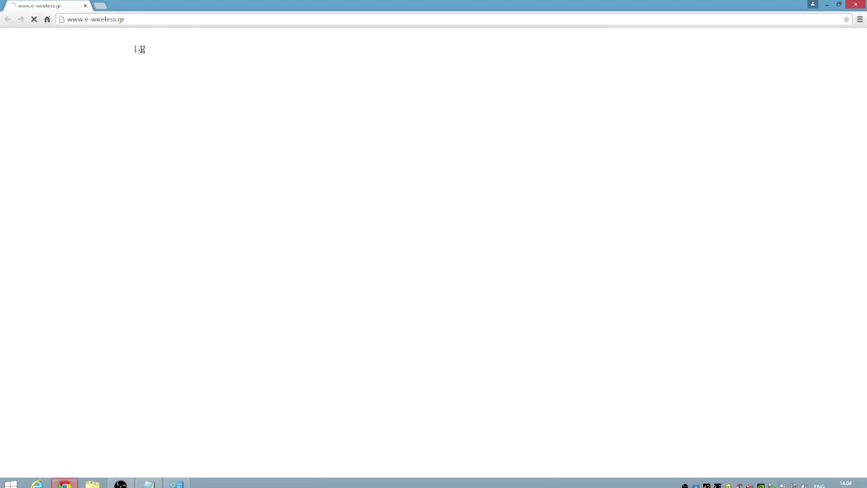
pyautogui.click(137, 18)
pyautogui.write('192.')
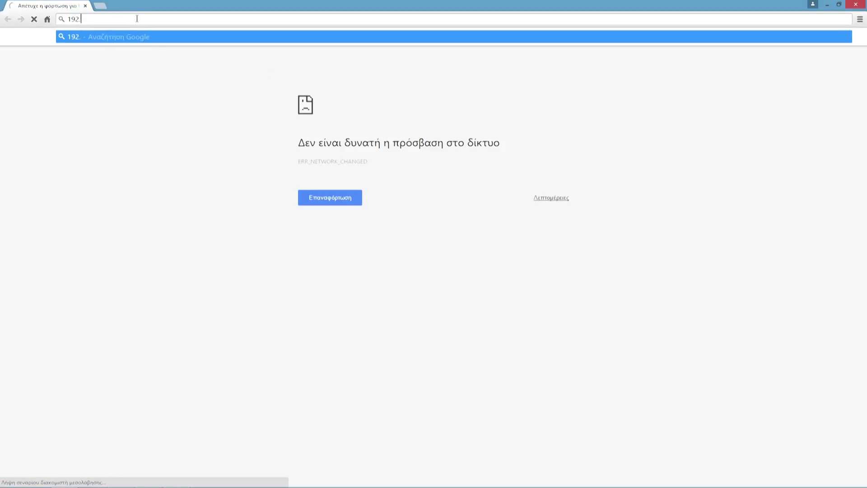
pyautogui.write('168.1.20')
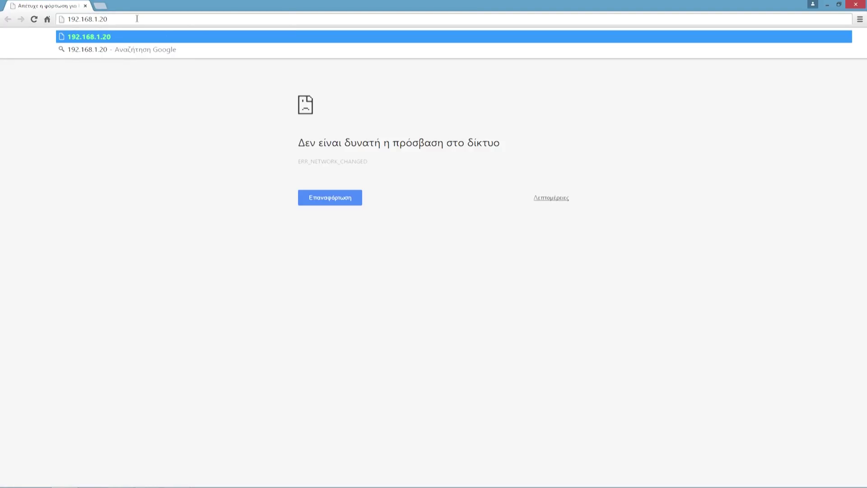
pyautogui.press('Return')
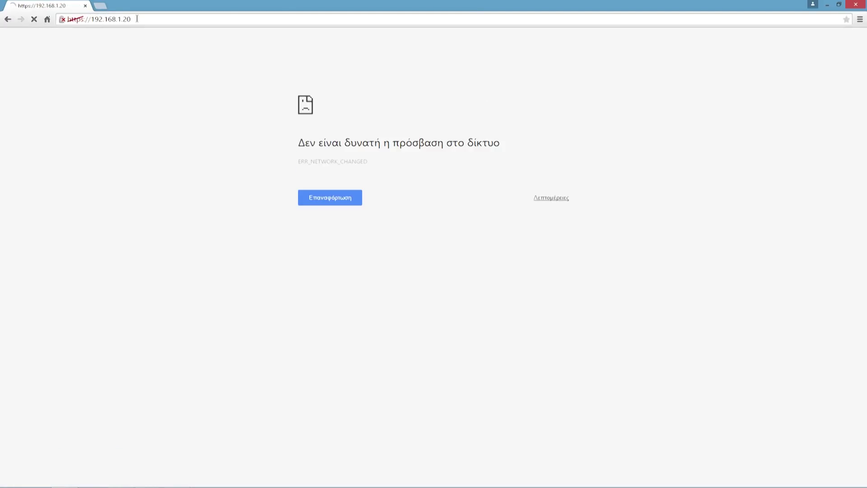
pyautogui.click(300, 208)
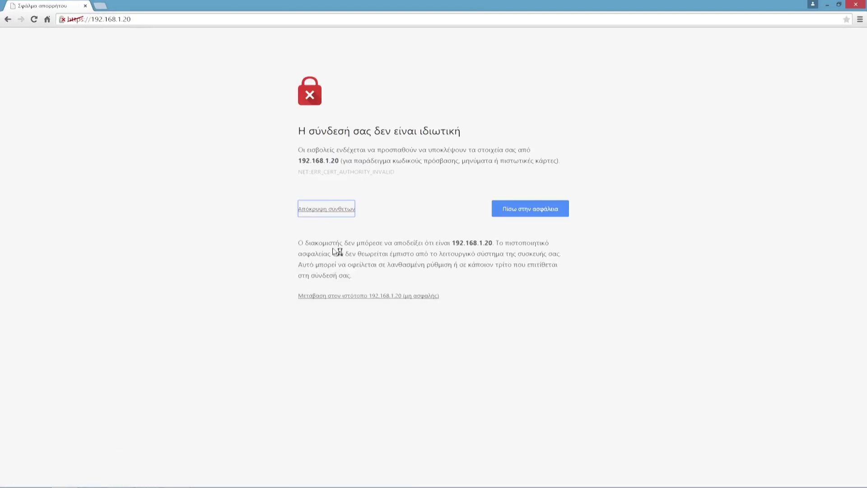
pyautogui.click(347, 297)
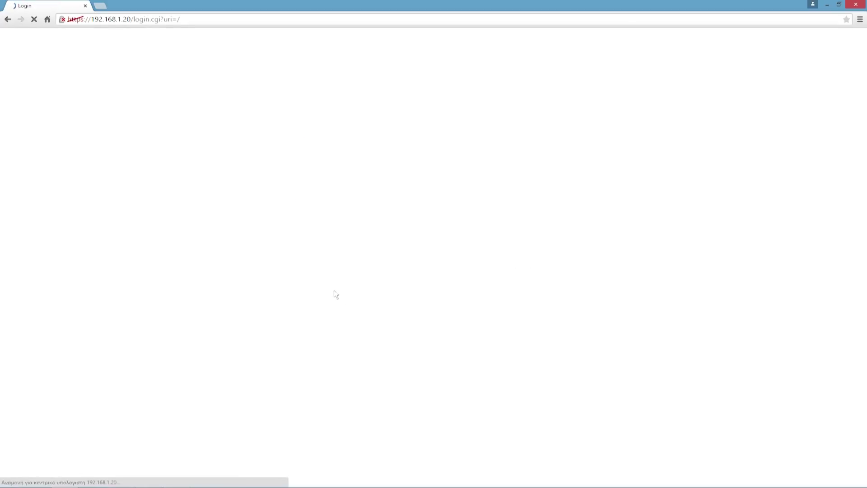
pyautogui.write('ub')
pyautogui.write('ubnt')
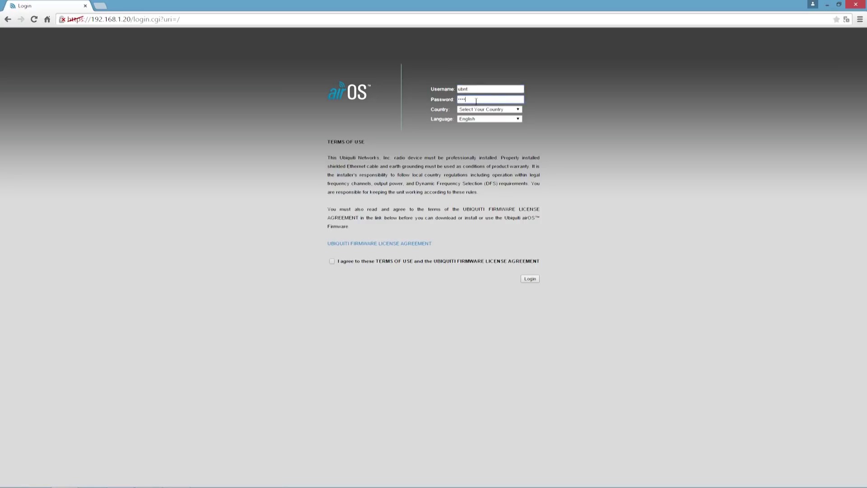
# - Choose Greece as the country and log in to the NanoStation M2
pyautogui.click(478, 109)
pyautogui.scroll(-10, 477, 149)
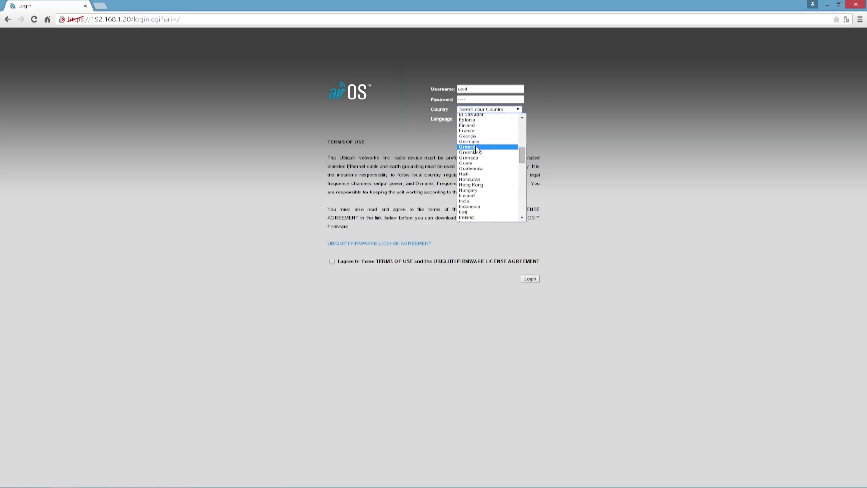
pyautogui.click(476, 147)
pyautogui.click(529, 279)
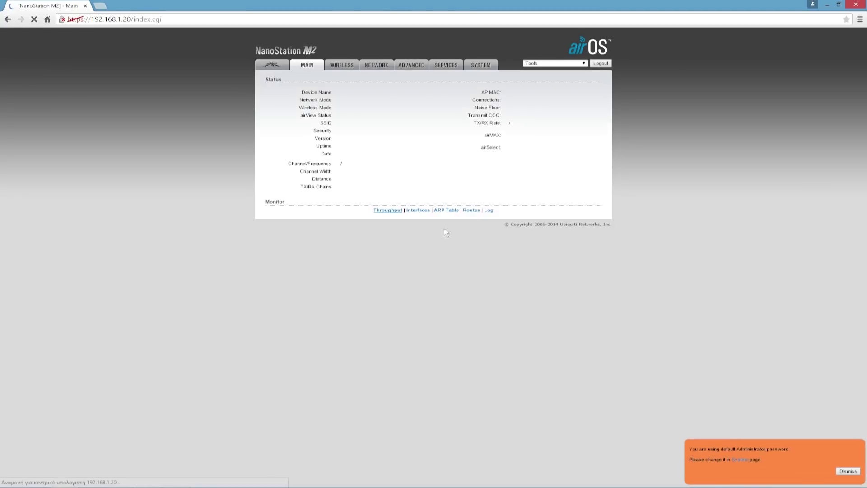
# - Set the wireless mode to Access Point with SSID e-wireless.gr
pyautogui.click(342, 65)
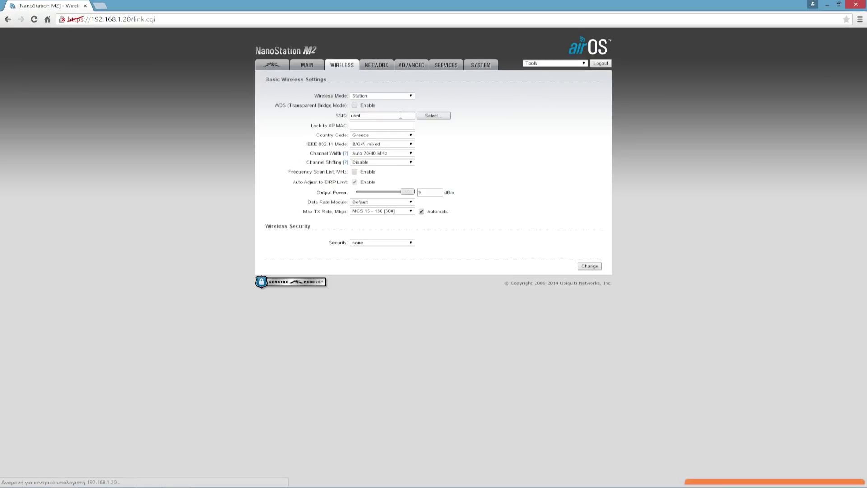
pyautogui.click(411, 95)
pyautogui.click(399, 109)
pyautogui.click(386, 115)
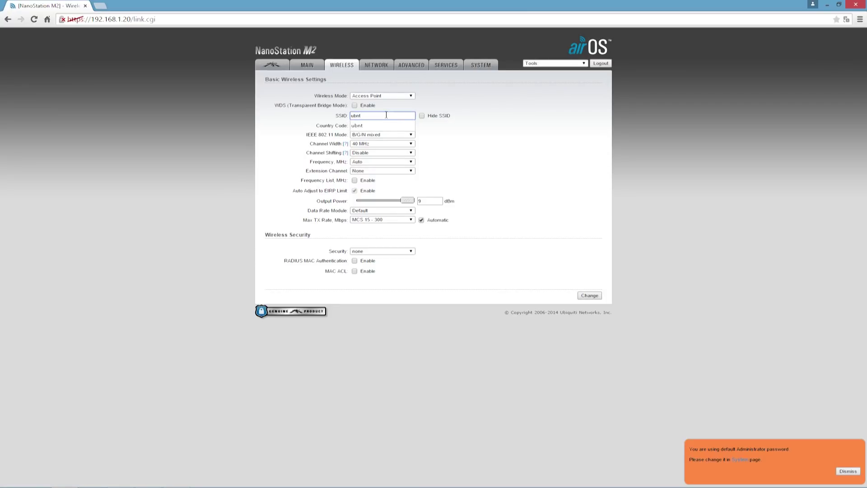
pyautogui.press('BackSpace')
pyautogui.press('BackSpace')
pyautogui.press('BackSpace')
pyautogui.write('e-wireless.gr')
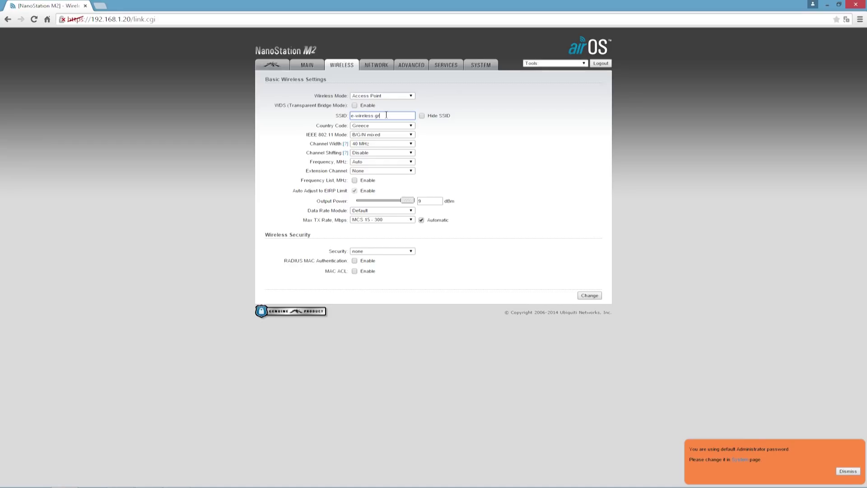
# - Set the frequency to 2457 MHz, enable MAC ACL, and open the MAC list
pyautogui.click(409, 162)
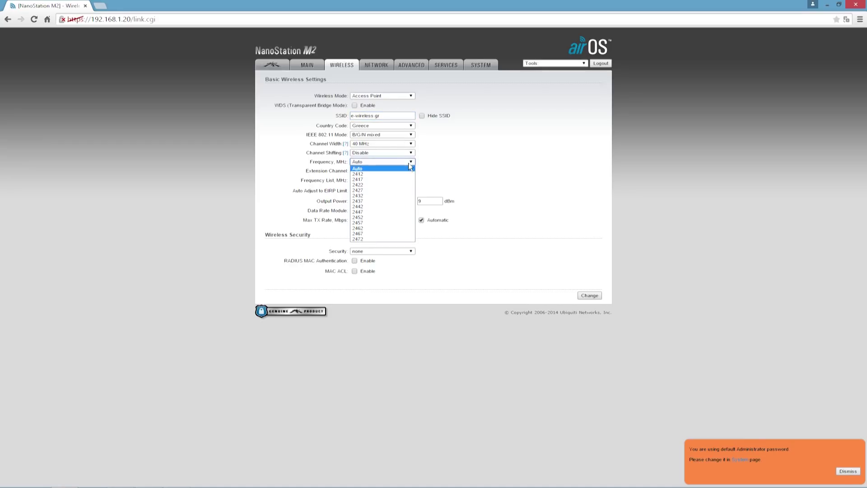
pyautogui.click(389, 222)
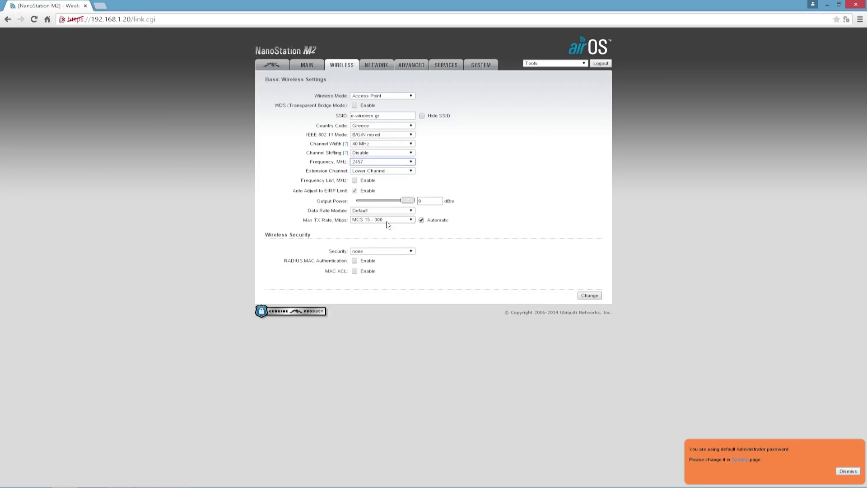
pyautogui.click(355, 271)
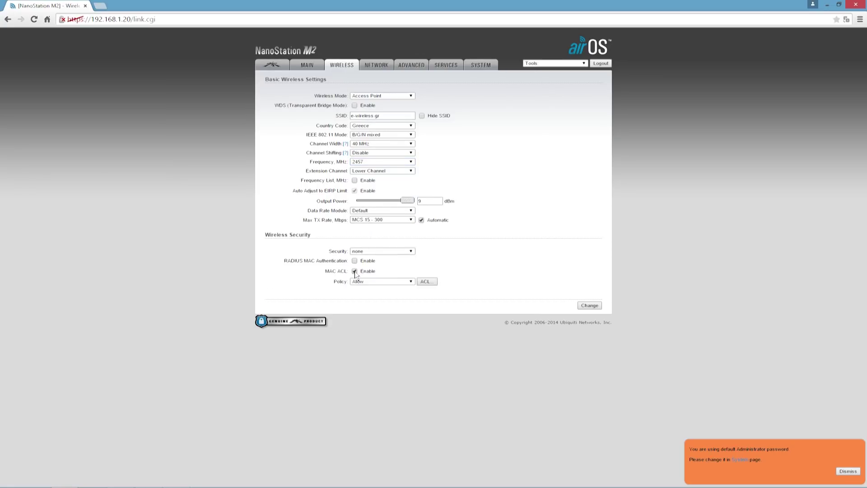
pyautogui.click(426, 283)
pyautogui.click(393, 213)
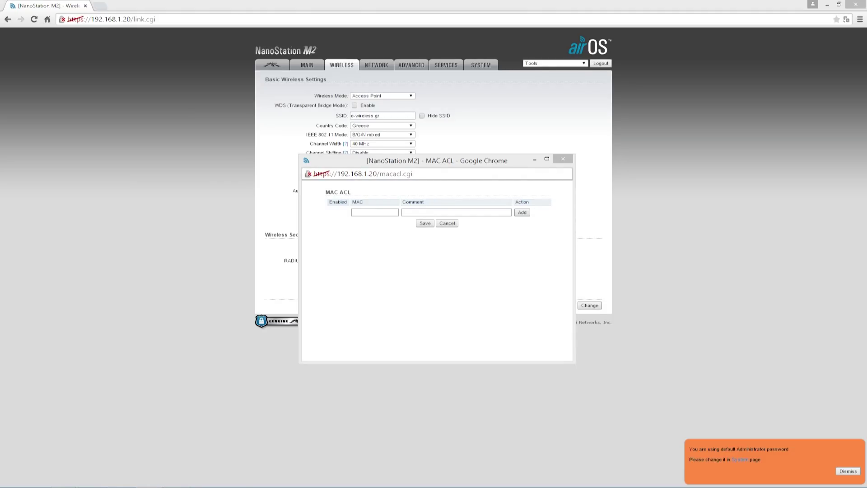
# - Add the station's MAC address to the ACL with comment 'WLAN MAC STATION'
pyautogui.click(365, 212)
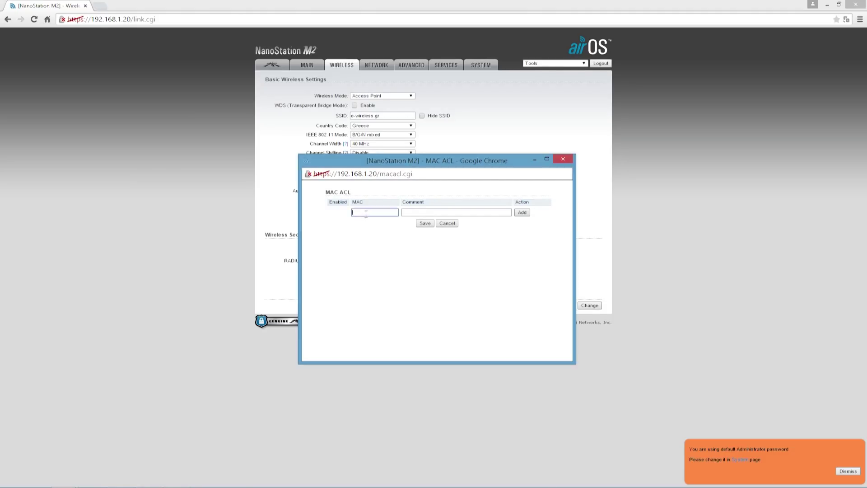
pyautogui.hotkey('ctrl', 'v')
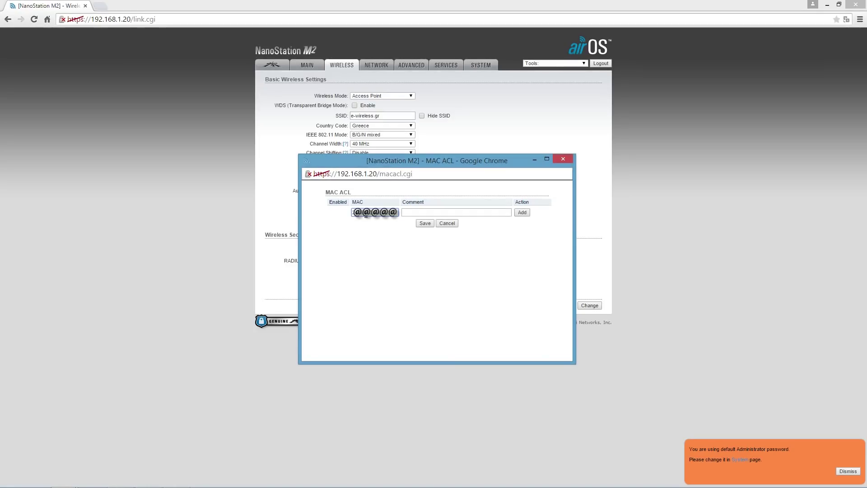
pyautogui.click(406, 215)
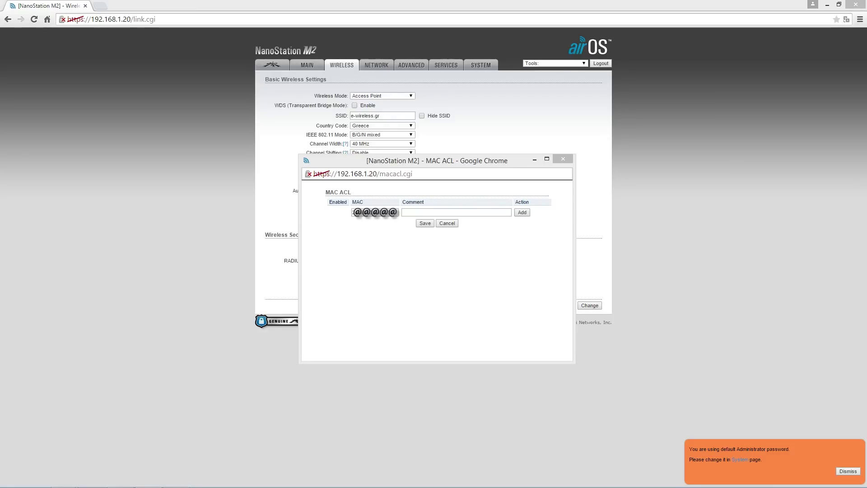
pyautogui.click(493, 214)
pyautogui.write('WLAN MAC STATION')
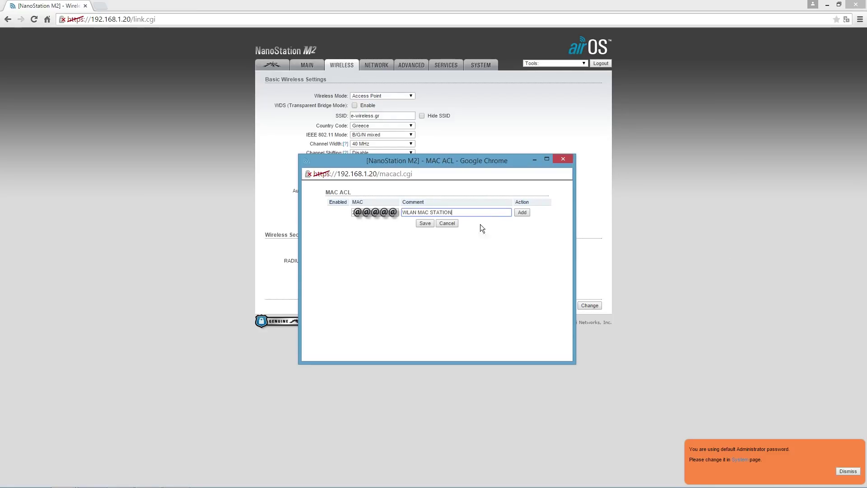
pyautogui.click(522, 215)
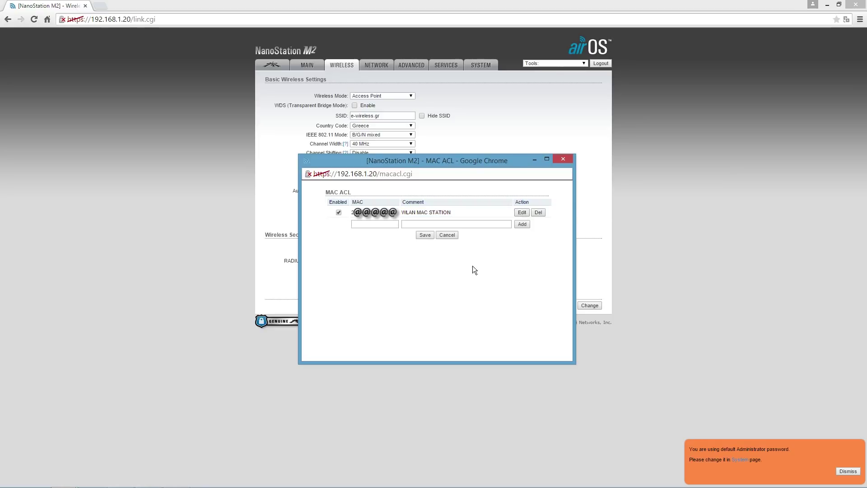
# - Save the MAC list and apply the pending wireless changes
pyautogui.click(426, 236)
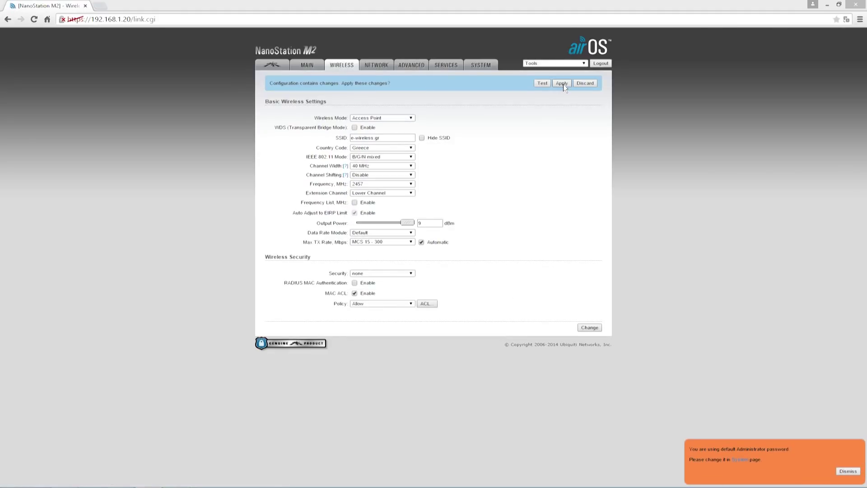
pyautogui.click(562, 84)
pyautogui.click(562, 84)
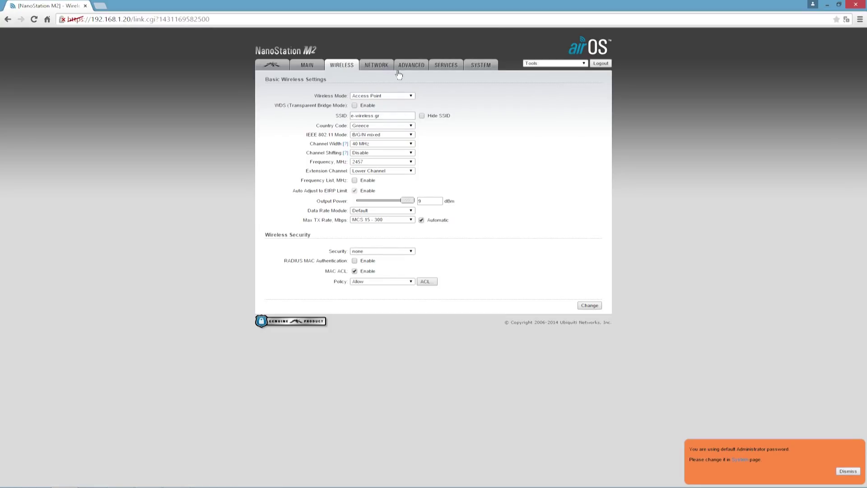
pyautogui.click(379, 66)
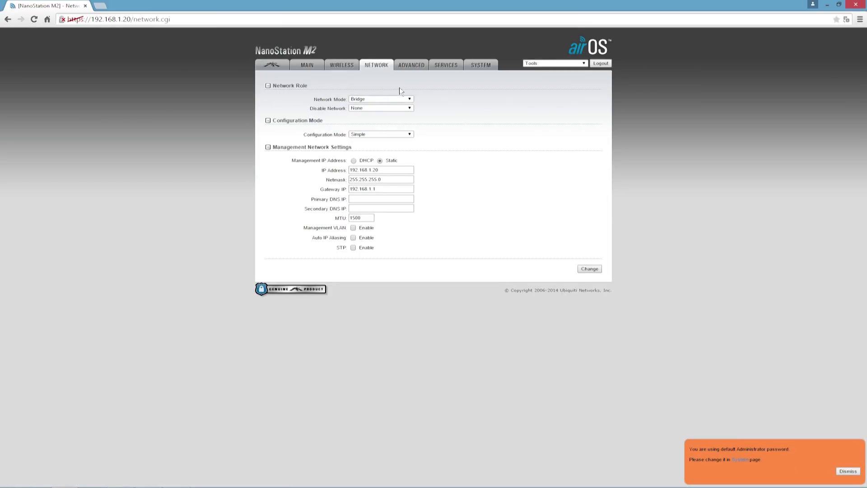
# - Change the management IP to 192.168.1.200 and primary DNS to 192.168.1.1, then apply
pyautogui.click(399, 169)
pyautogui.write('0')
pyautogui.click(384, 188)
pyautogui.click(381, 198)
pyautogui.write('192.168.1.1')
pyautogui.click(589, 269)
pyautogui.click(561, 83)
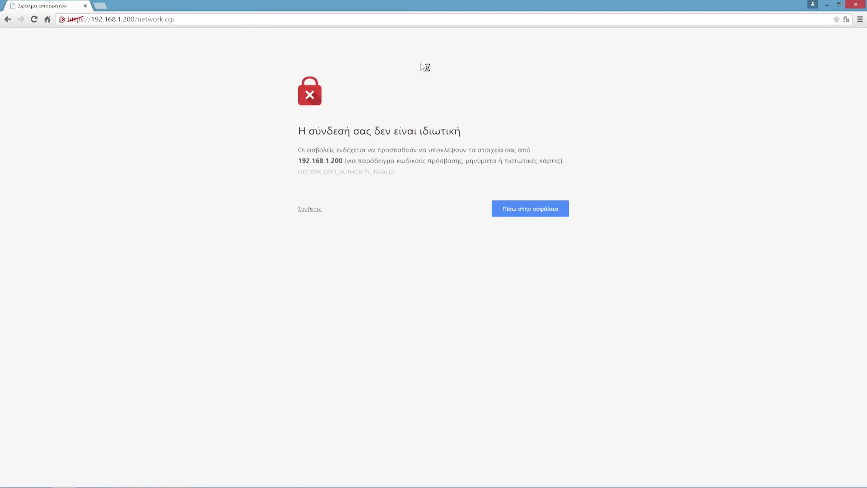
# - Bypass the certificate warning at 192.168.1.200 and log back in to the access point
pyautogui.click(189, 19)
pyautogui.click(229, 55)
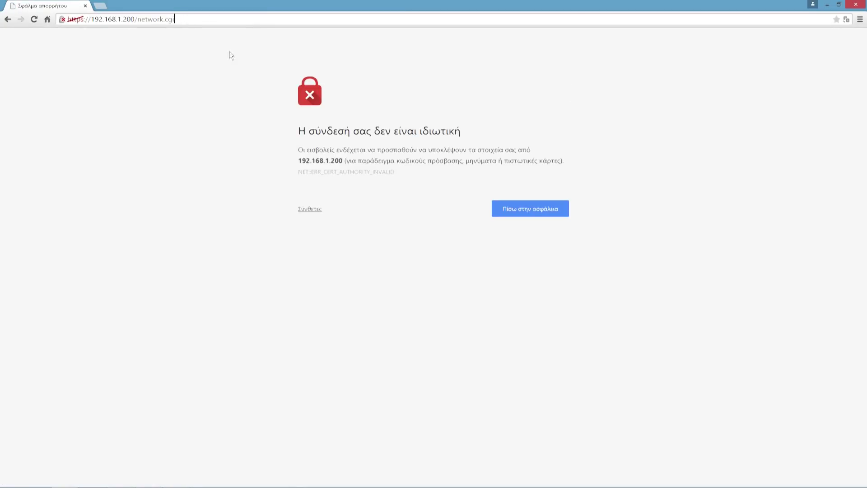
pyautogui.click(310, 210)
pyautogui.click(368, 296)
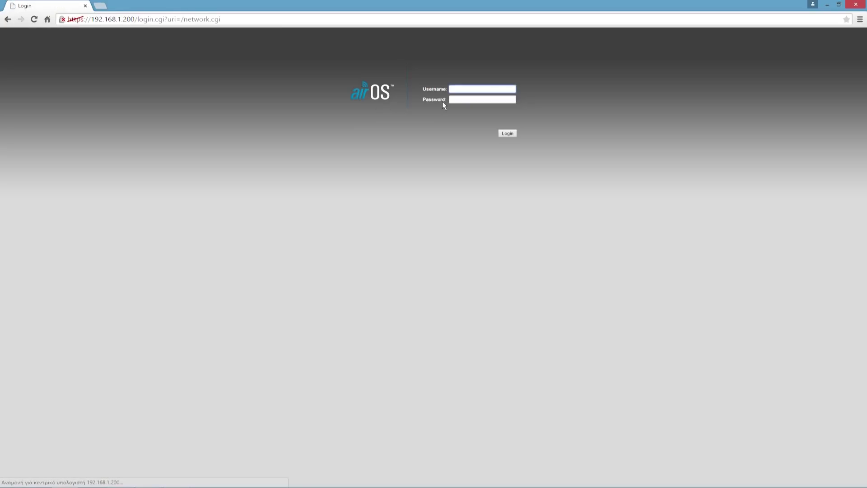
pyautogui.write('ubnt')
pyautogui.press('Return')
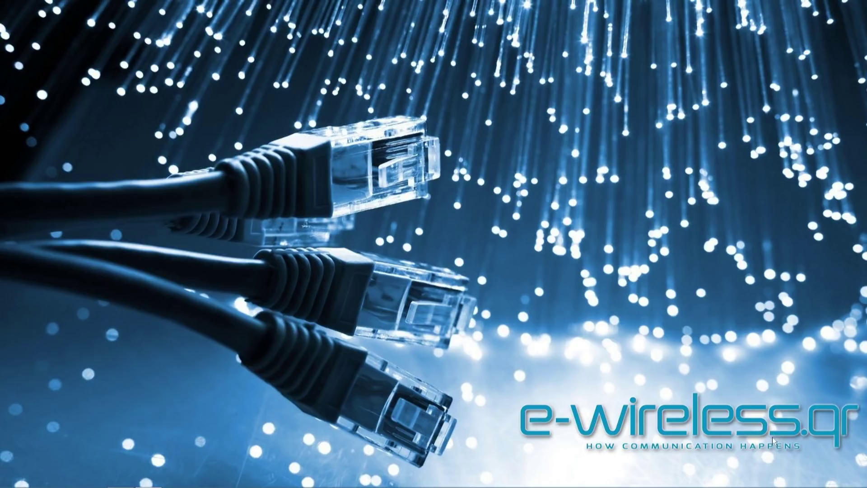
# - Browse to 192.168.1.20 in a new Chrome window and bypass the certificate warning
pyautogui.moveTo(13, 485)
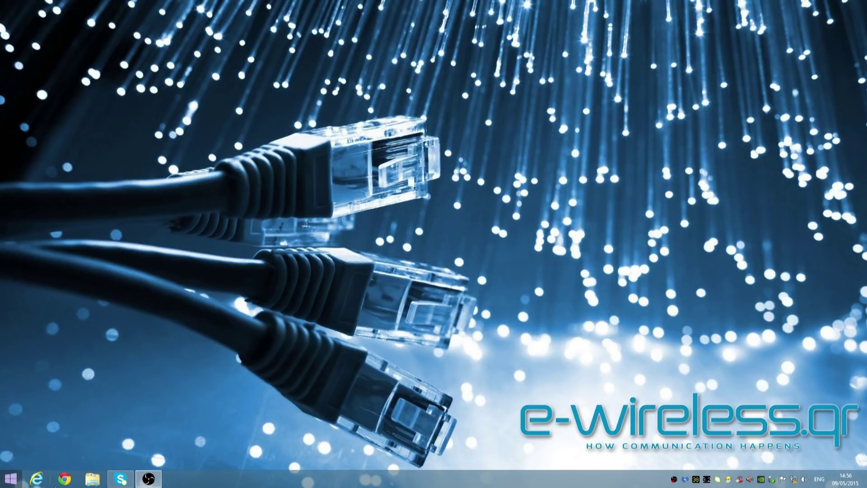
pyautogui.click(64, 479)
pyautogui.click(139, 19)
pyautogui.write('192.')
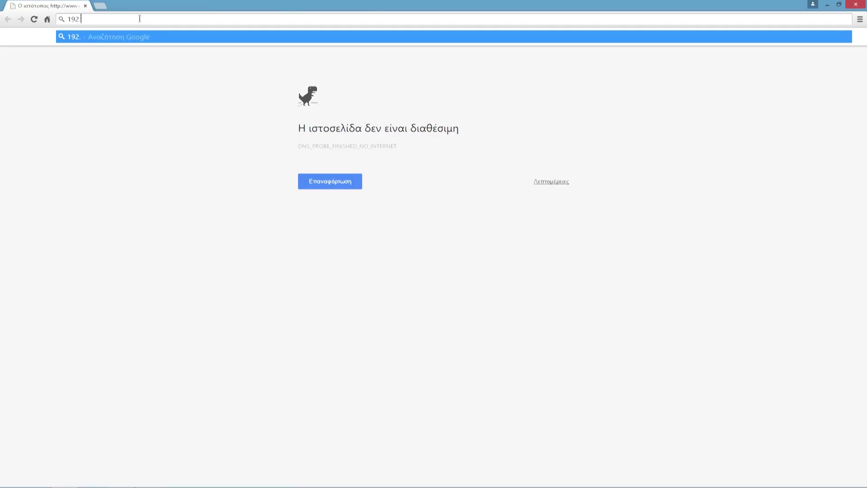
pyautogui.write('168.1.20')
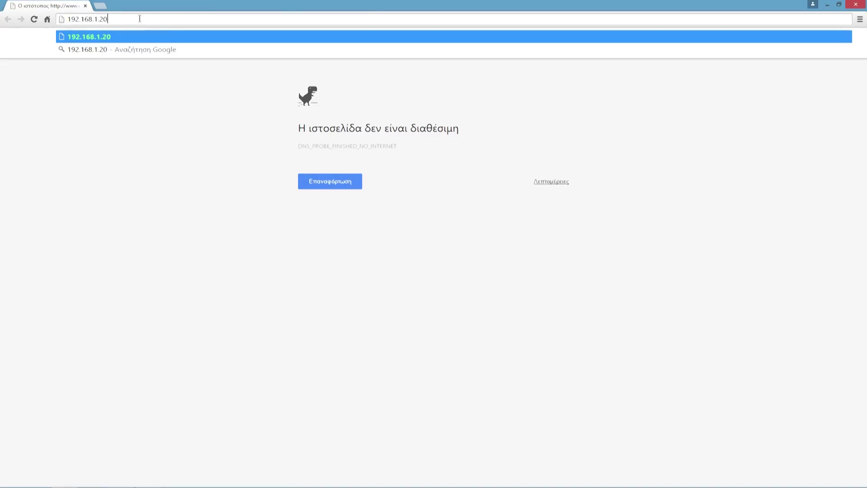
pyautogui.press('Return')
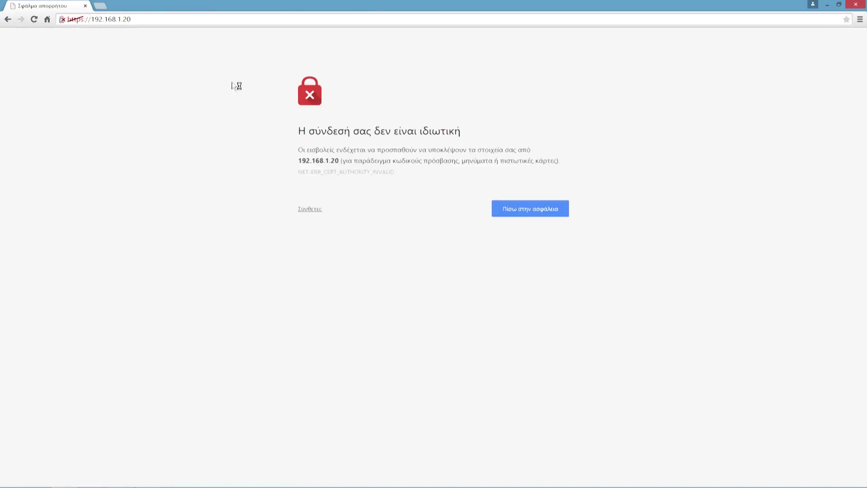
pyautogui.click(310, 209)
pyautogui.click(331, 296)
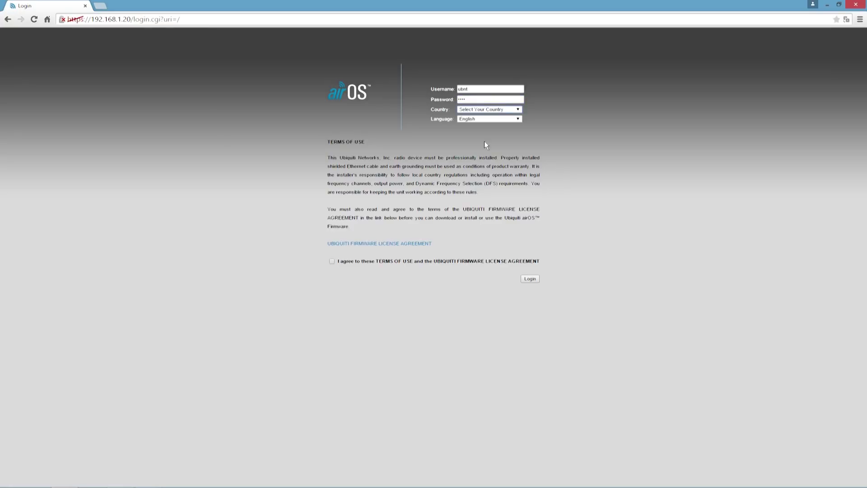
# - Log in to the NanoStation Loco M2 with country Greece and launch the wireless Site Survey
pyautogui.click(511, 110)
pyautogui.scroll(-15, 483, 162)
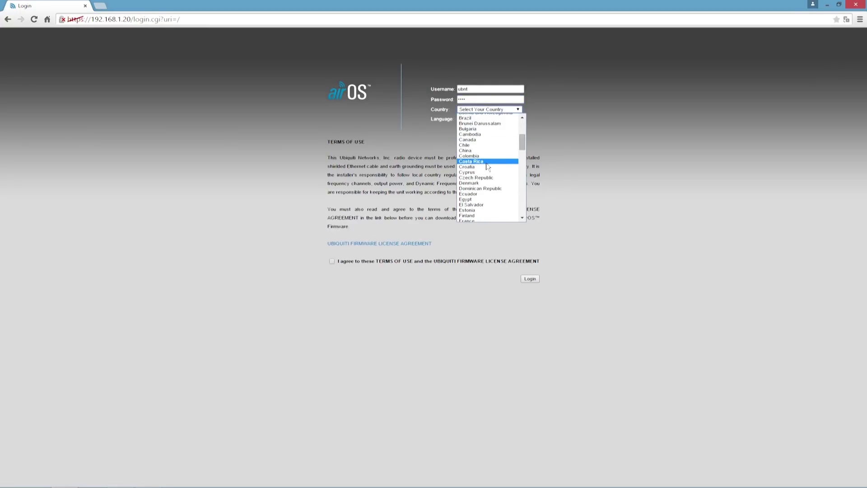
pyautogui.click(469, 147)
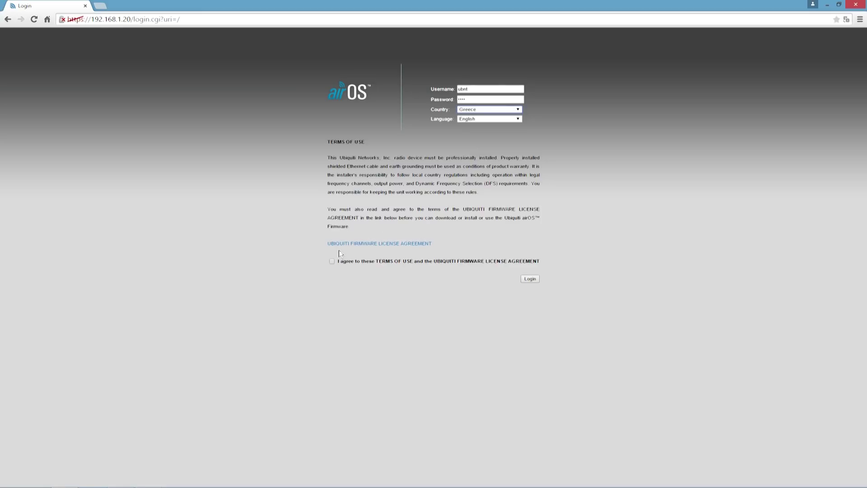
pyautogui.click(332, 261)
pyautogui.click(526, 280)
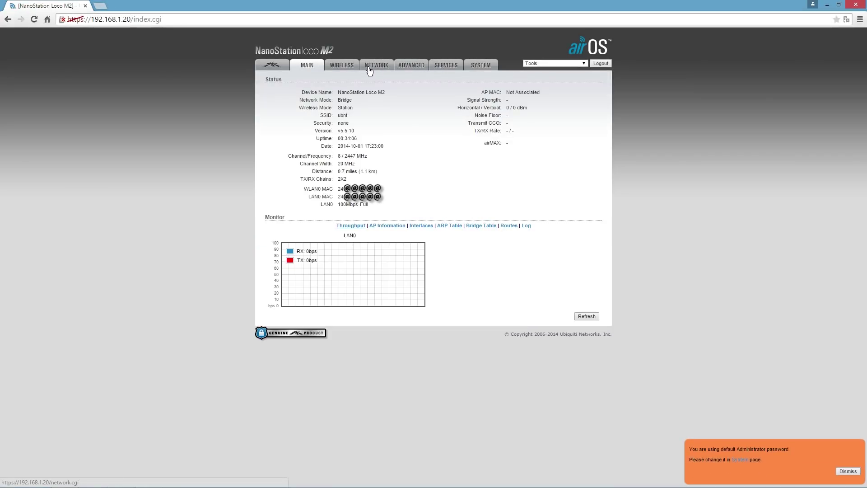
pyautogui.click(344, 66)
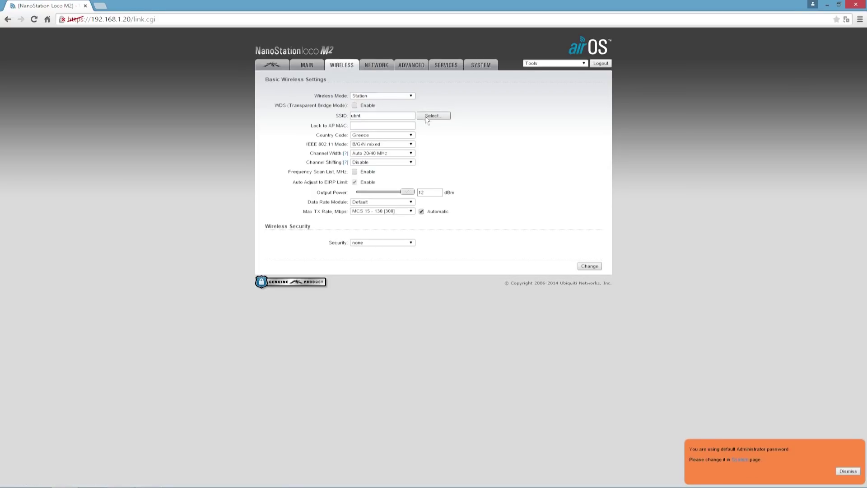
pyautogui.click(428, 117)
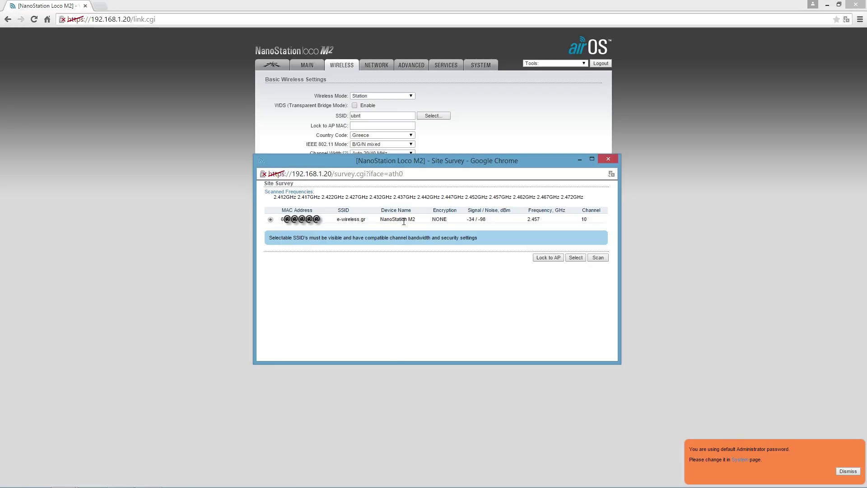
# - Lock the station to the e-wireless.gr access point and apply the wireless change
pyautogui.click(546, 258)
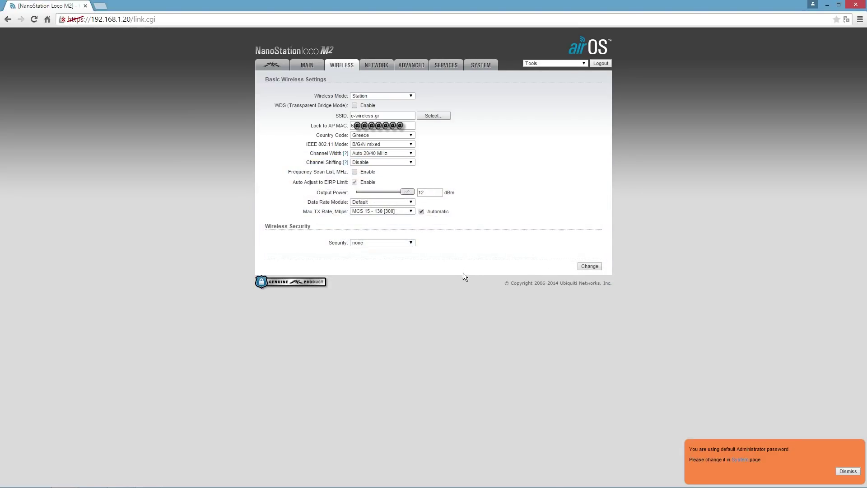
pyautogui.click(589, 266)
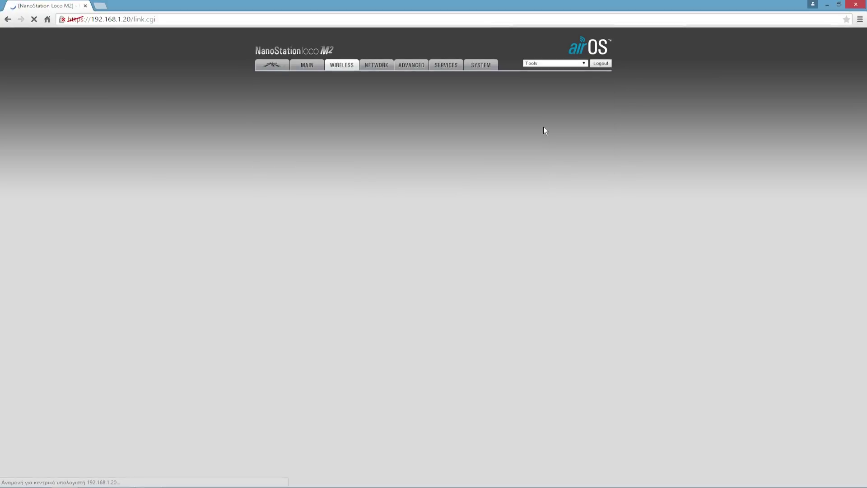
pyautogui.click(561, 84)
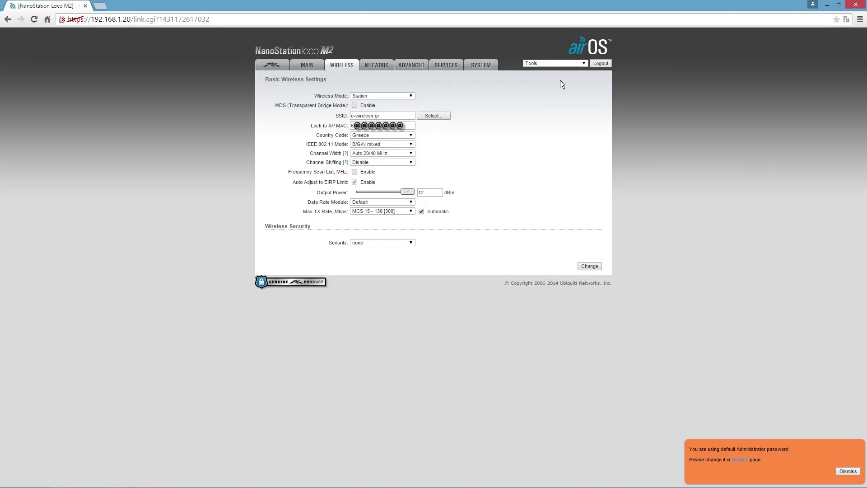
pyautogui.click(374, 66)
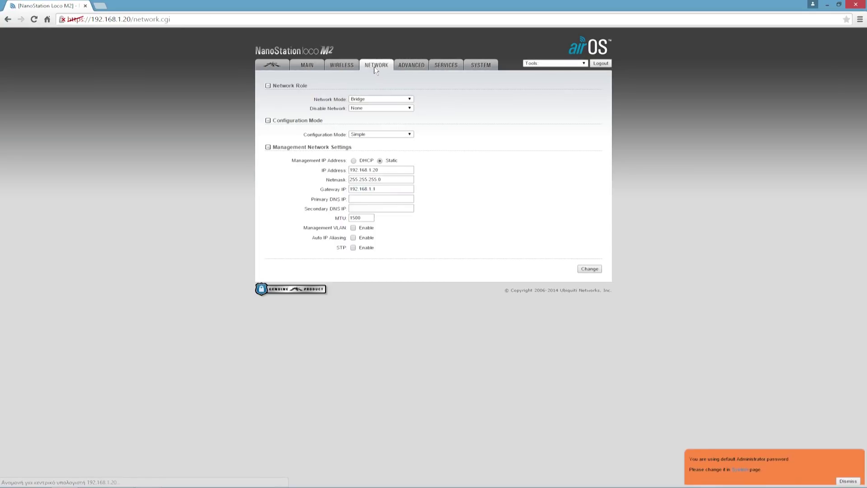
# - Set the station IP to 192.168.1.201 with primary DNS 192.168.1.1 and apply
pyautogui.click(385, 170)
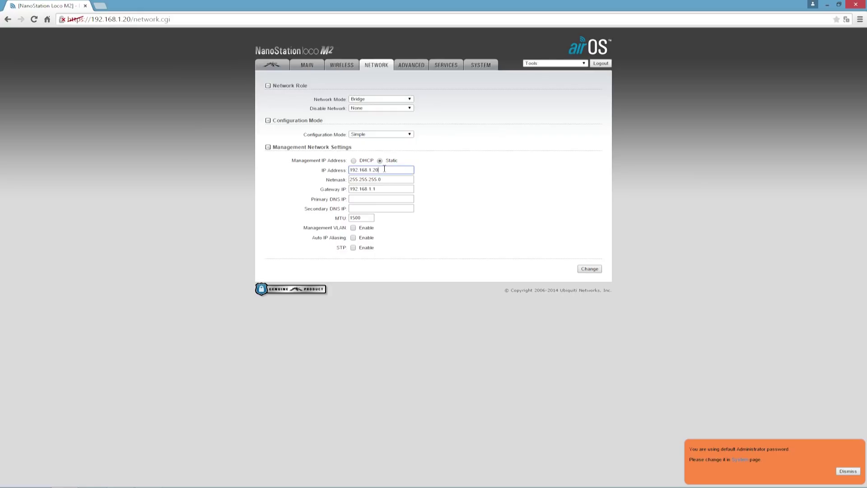
pyautogui.click(382, 199)
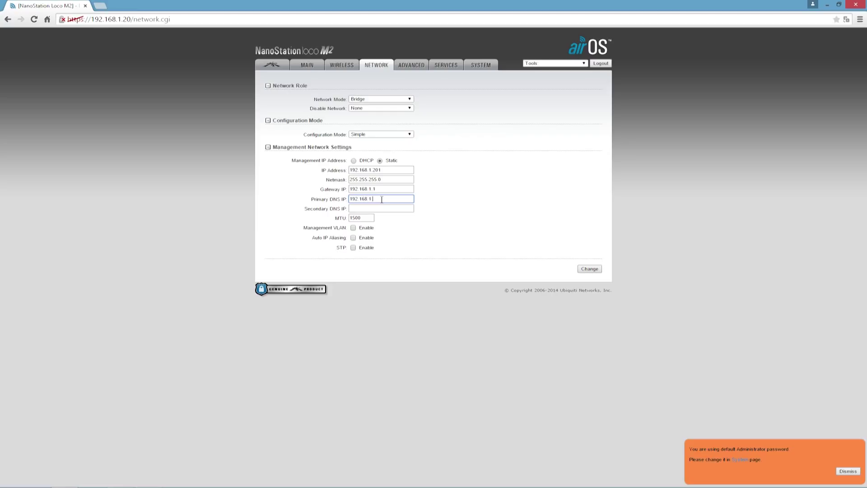
pyautogui.write('192.168.1.1')
pyautogui.click(587, 268)
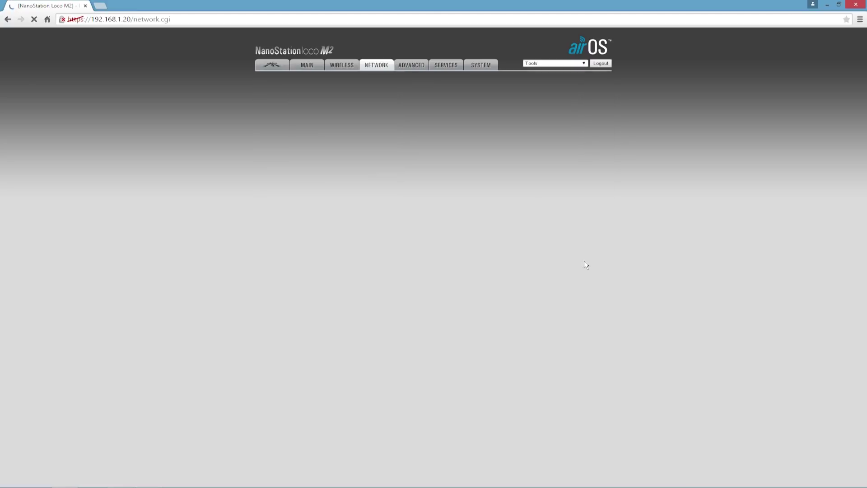
pyautogui.click(561, 83)
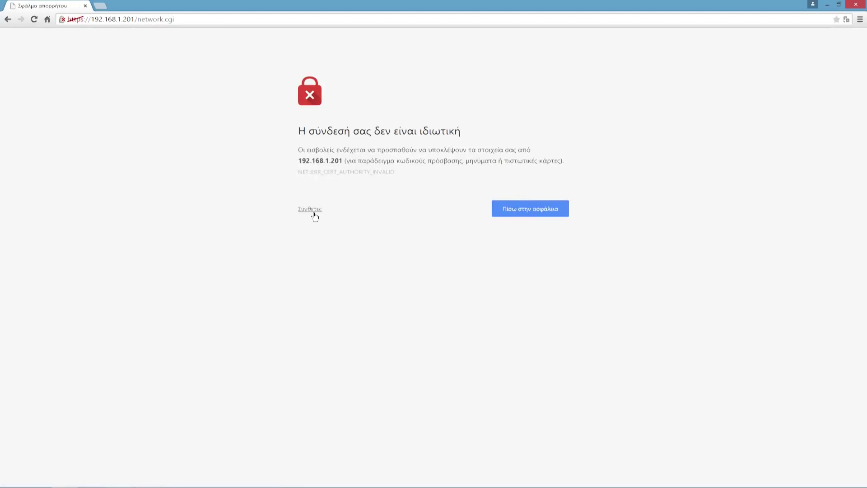
# - Log back into the Loco M2 at 192.168.1.201 and view AP Information for the NanoStation M2 link at 300 Mbps
pyautogui.click(311, 209)
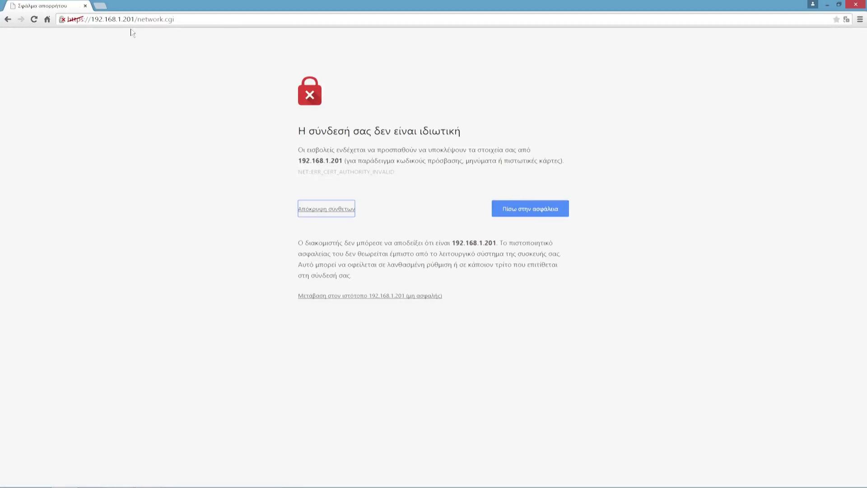
pyautogui.moveTo(121, 19); pyautogui.dragTo(174, 19)
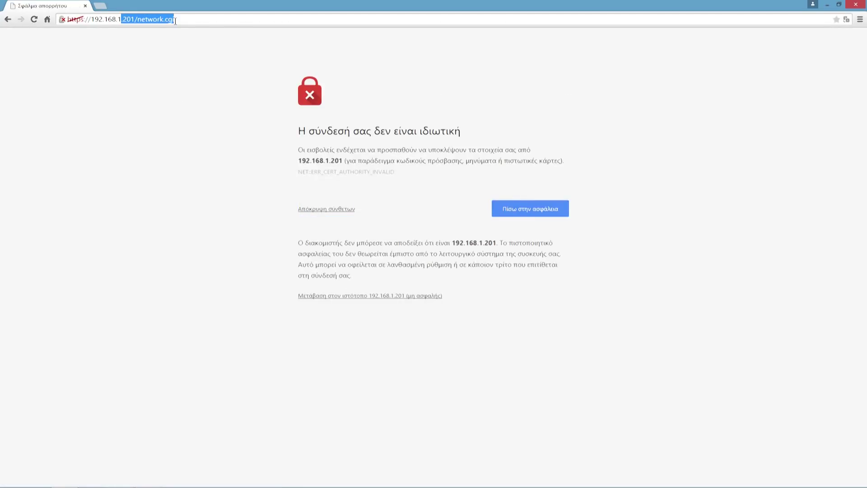
pyautogui.click(349, 296)
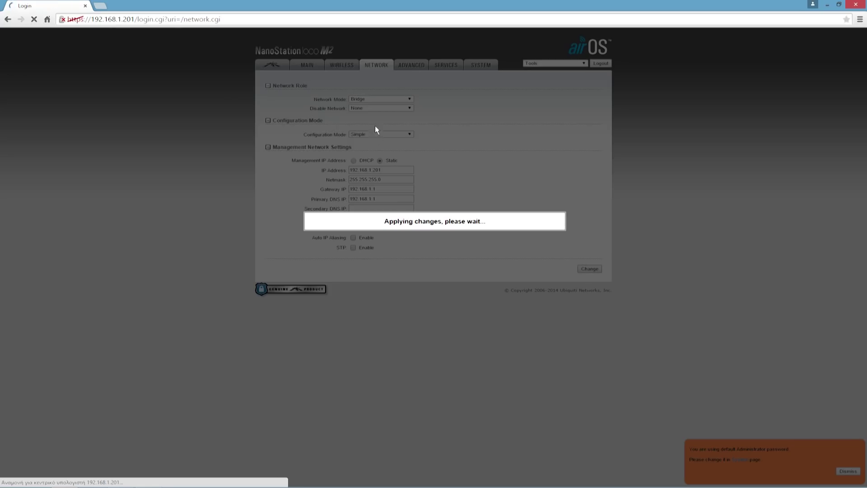
pyautogui.write('t')
pyautogui.press('Tab')
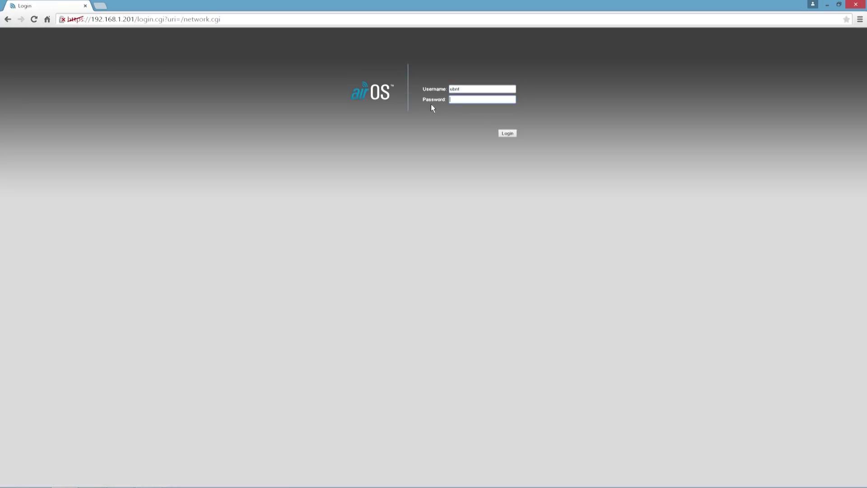
pyautogui.click(508, 133)
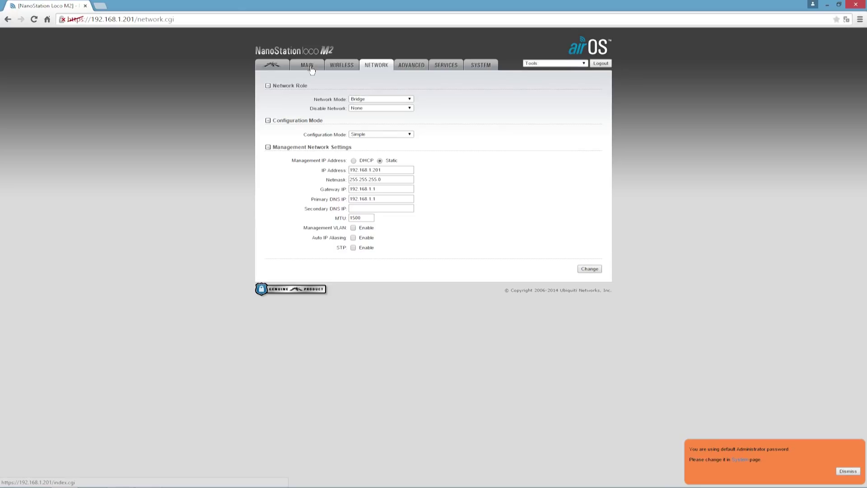
pyautogui.click(308, 66)
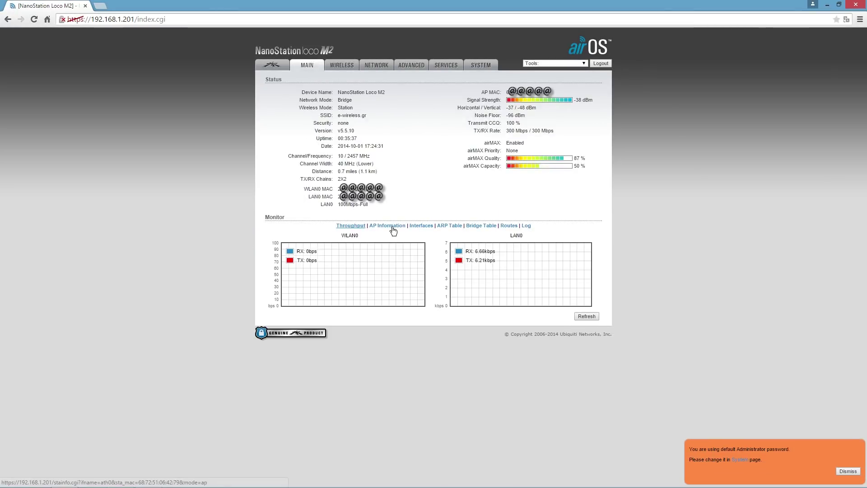
pyautogui.click(393, 228)
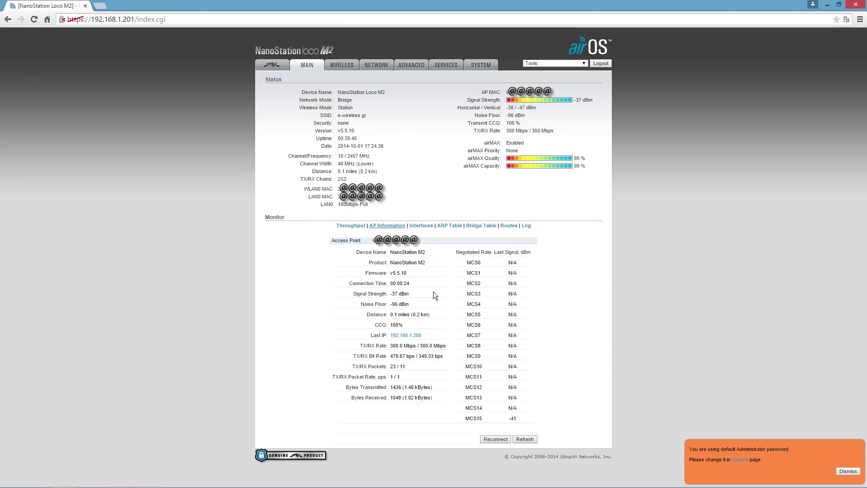
# - Log into the NanoStation M2 access point at 192.168.1.200, bypassing the certificate warning
pyautogui.click(411, 335)
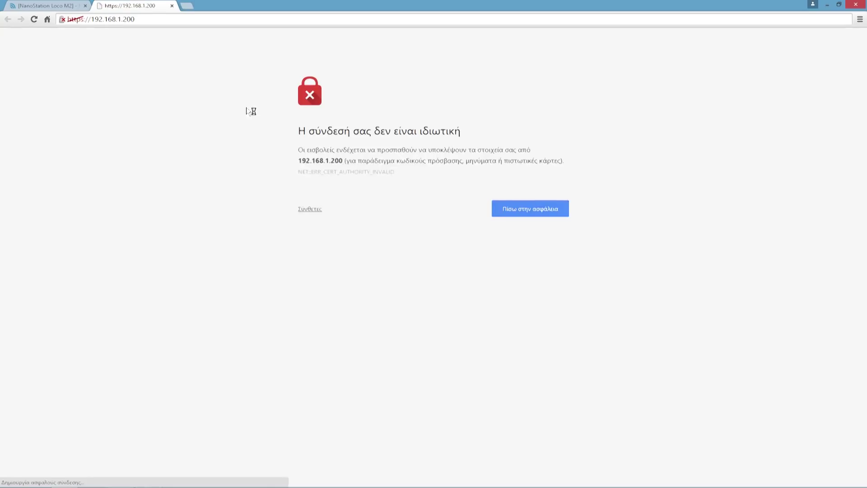
pyautogui.click(313, 210)
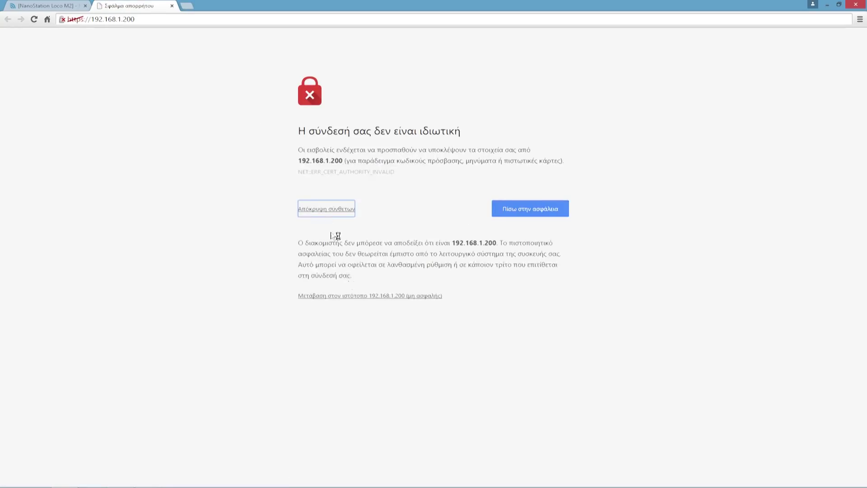
pyautogui.click(364, 298)
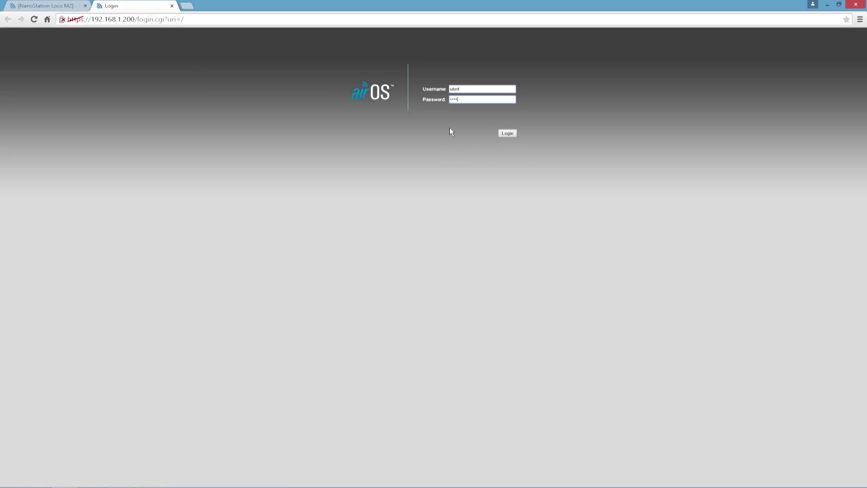
pyautogui.press('Return')
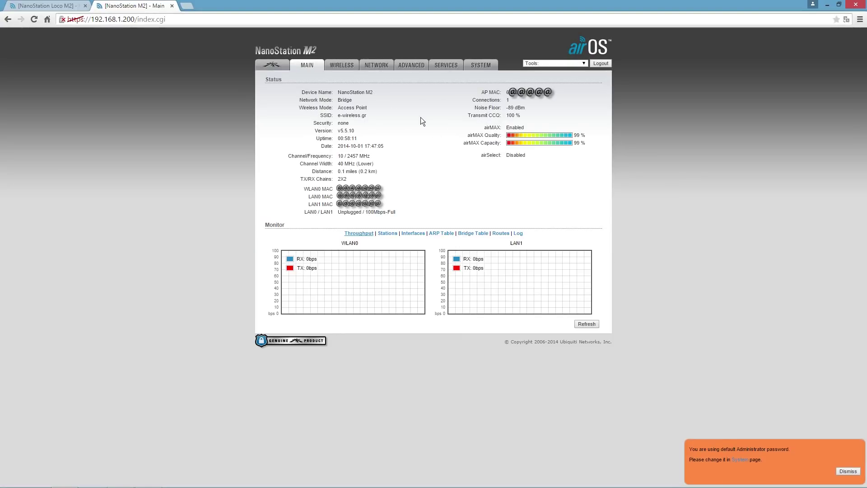
# - Confirm the Loco station is listed in the AP's Stations at 300/300 Mbps, then minimise Chrome
pyautogui.click(51, 6)
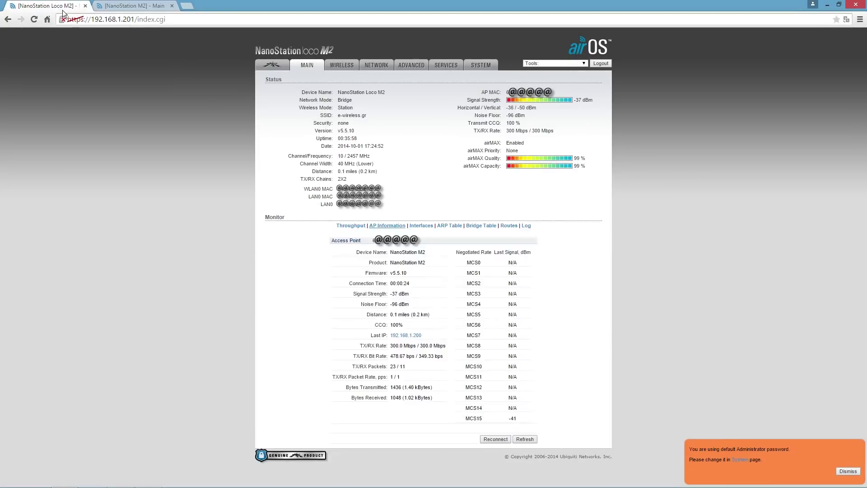
pyautogui.click(145, 7)
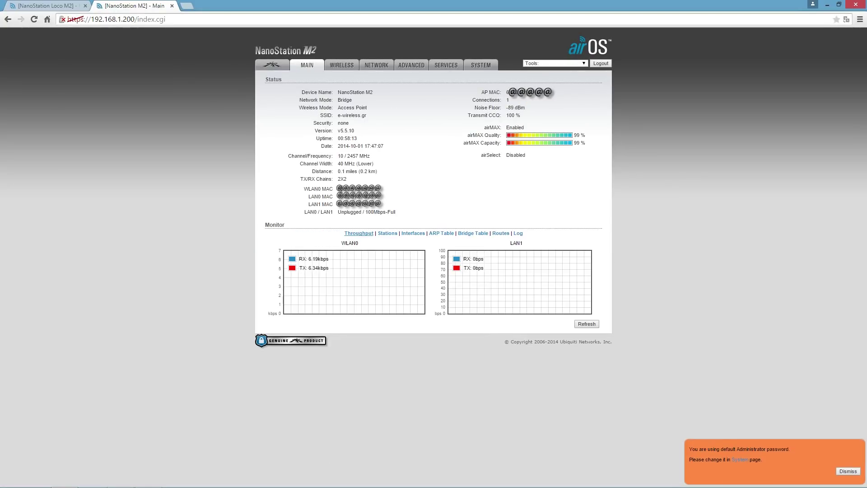
pyautogui.click(386, 233)
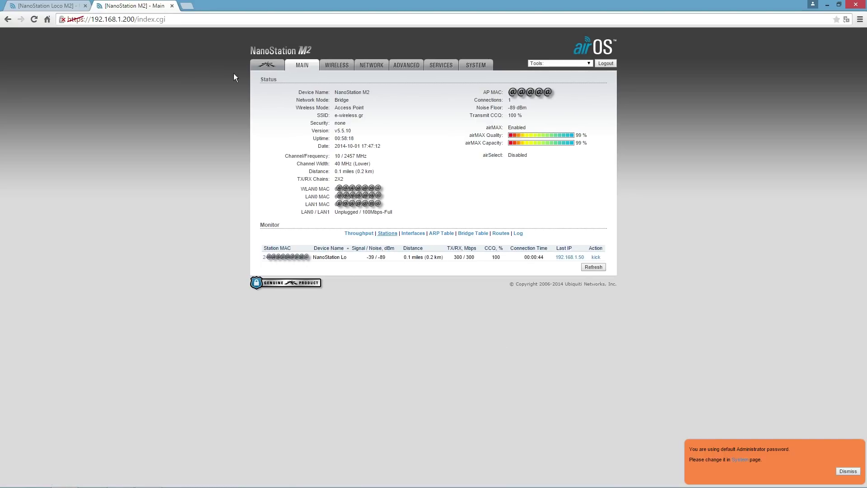
pyautogui.moveTo(361, 486)
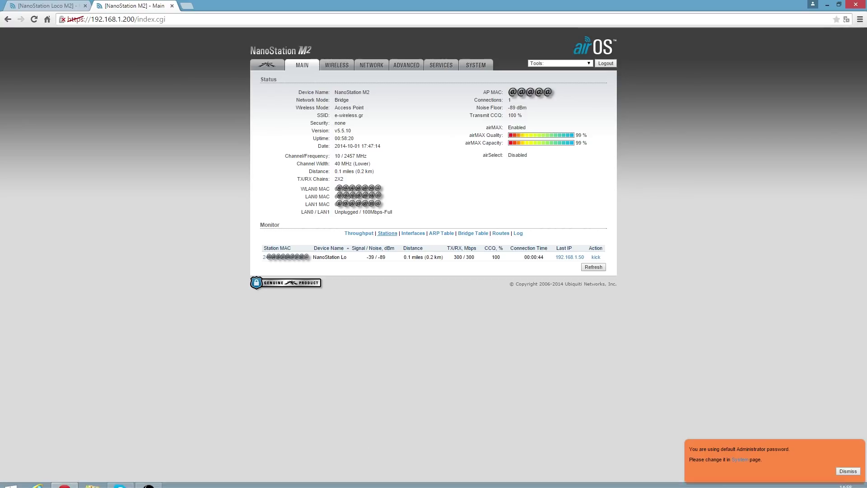
pyautogui.click(827, 7)
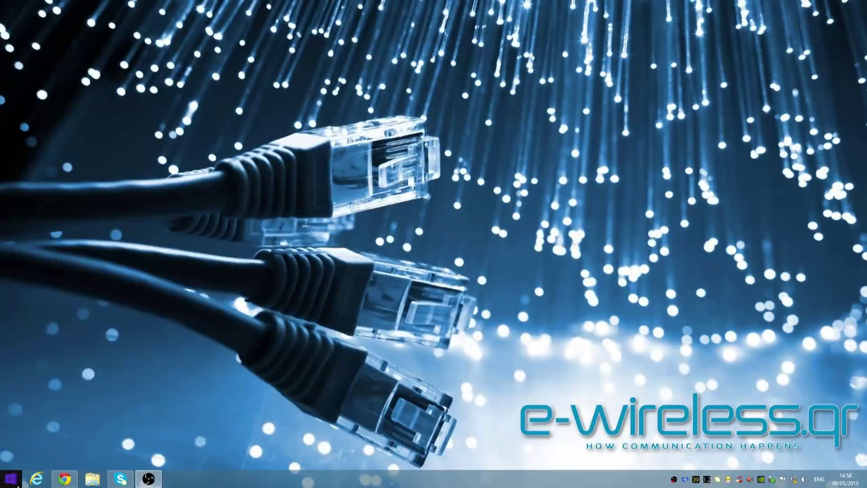
# - Set the Ethernet adapter's IPv4 to obtain the IP address and DNS servers automatically
pyautogui.click(17, 485)
pyautogui.moveTo(154, 386)
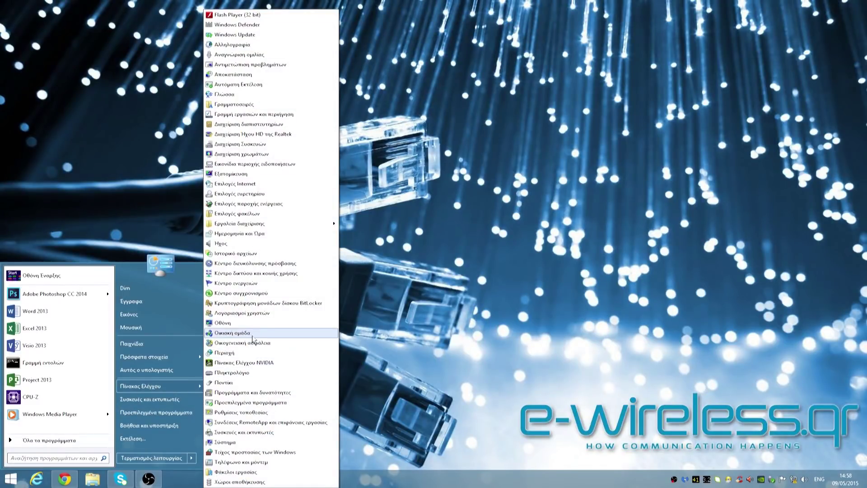
pyautogui.click(261, 273)
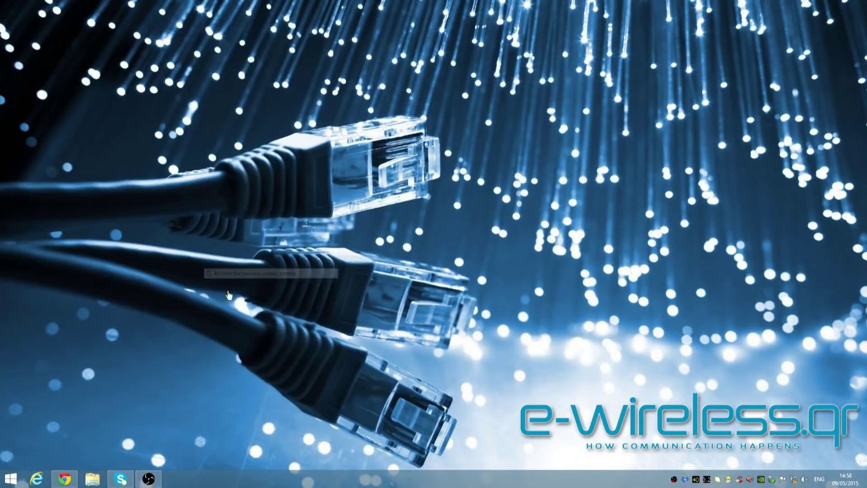
pyautogui.click(475, 103)
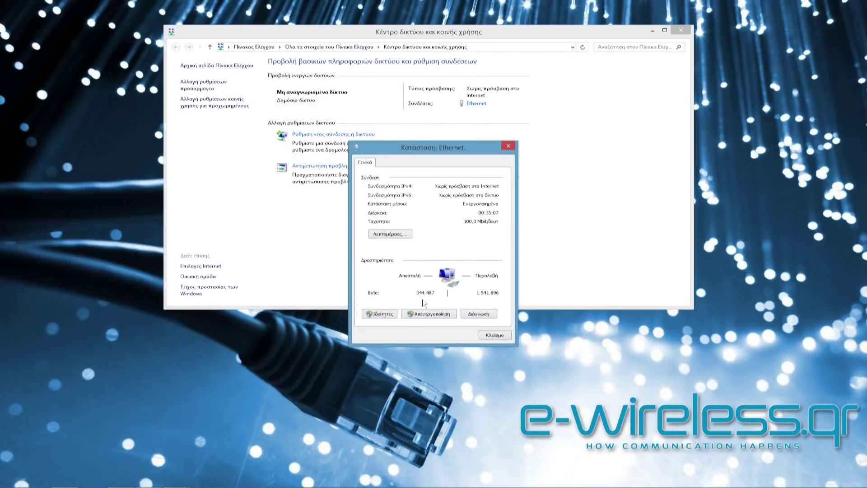
pyautogui.click(381, 314)
pyautogui.scroll(-1, 450, 277)
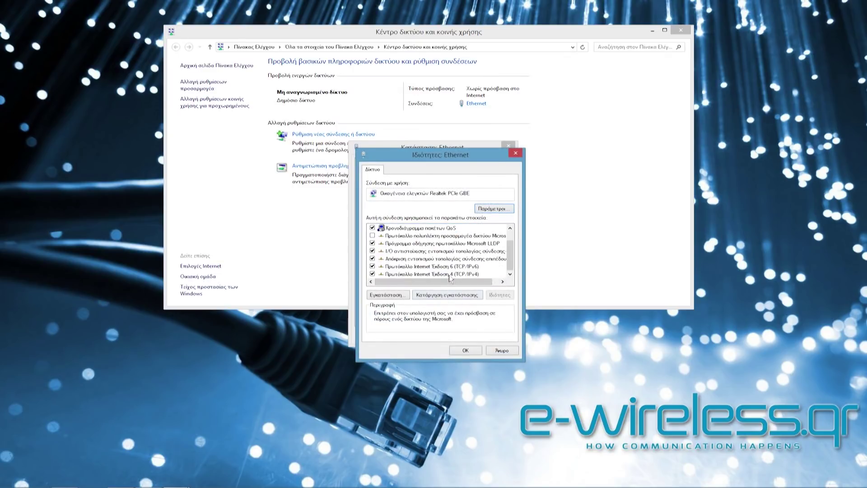
pyautogui.doubleClick(451, 275)
pyautogui.click(397, 246)
pyautogui.click(409, 304)
pyautogui.click(496, 378)
pyautogui.click(467, 351)
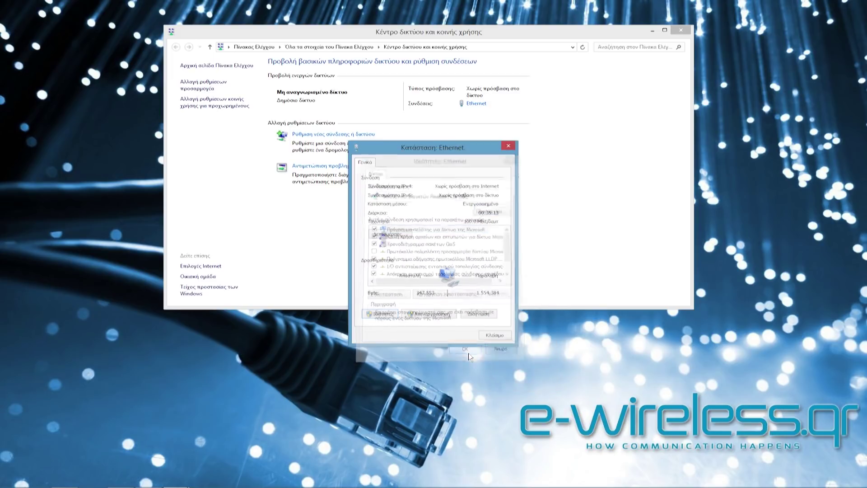
# - Close the Ethernet status window and start a new Chrome tab
pyautogui.click(494, 336)
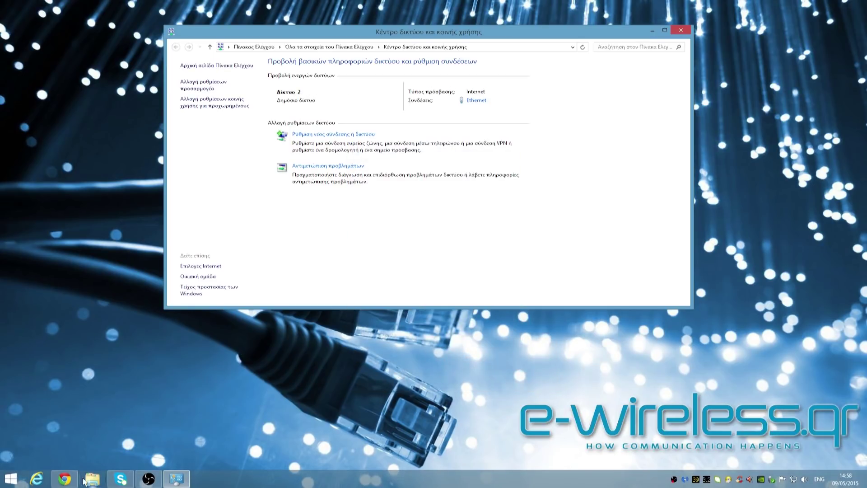
pyautogui.click(64, 479)
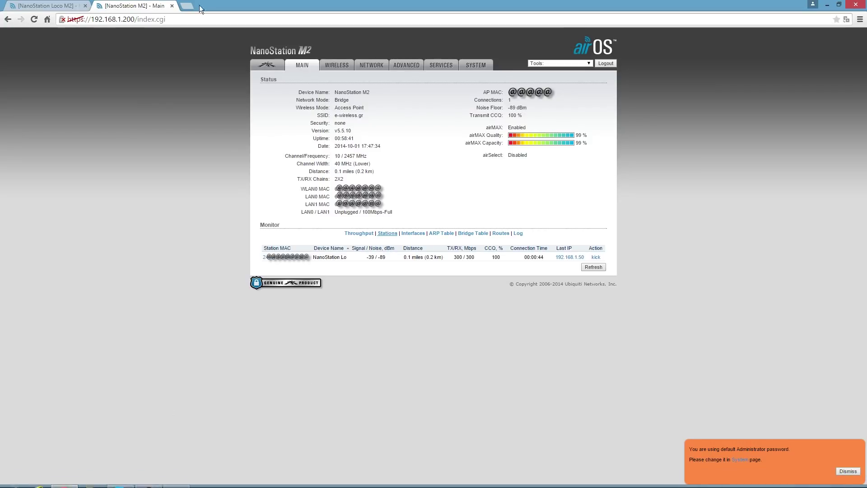
pyautogui.click(188, 6)
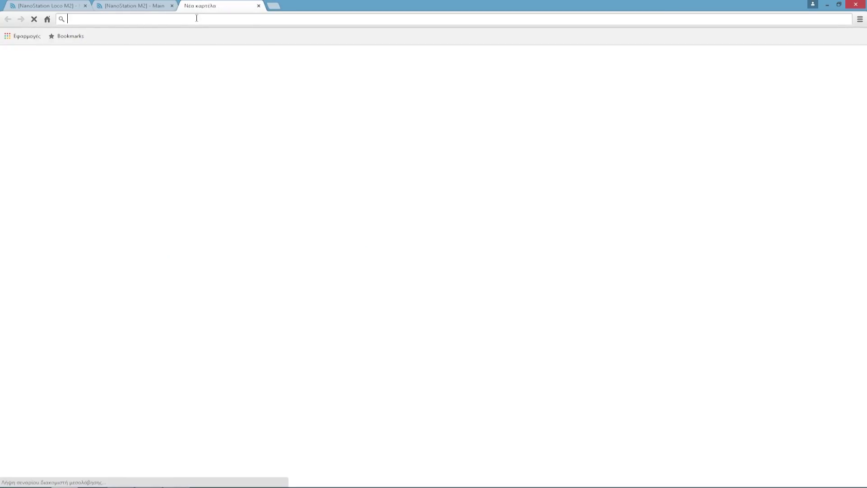
pyautogui.write('www.e-wireless.gr')
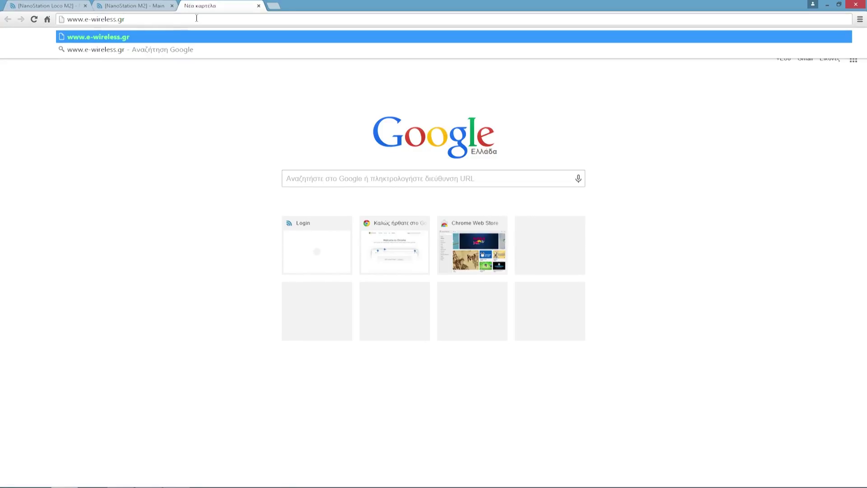
pyautogui.press('Return')
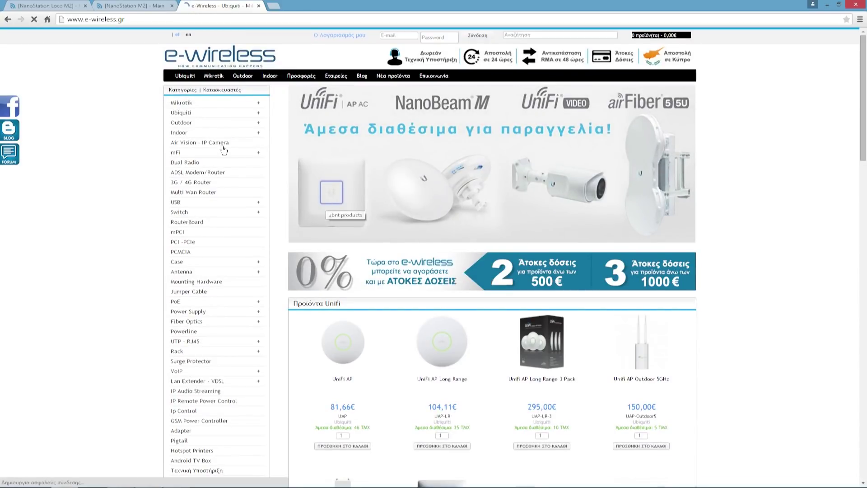
pyautogui.click(136, 7)
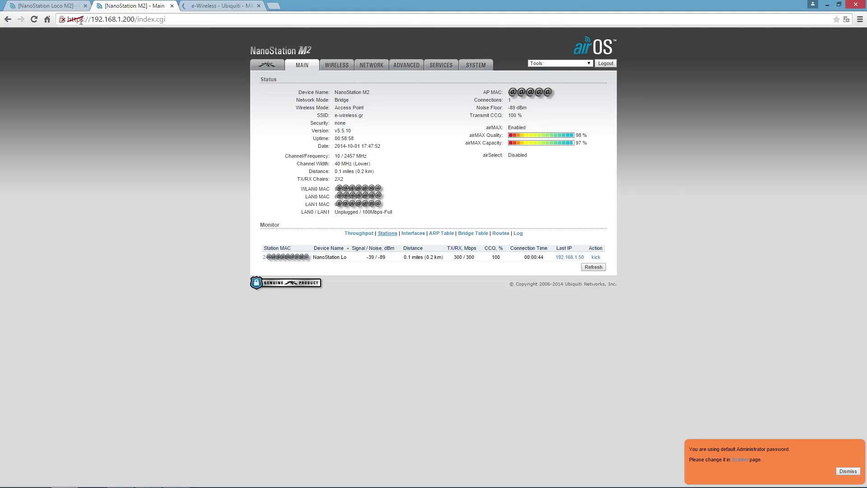